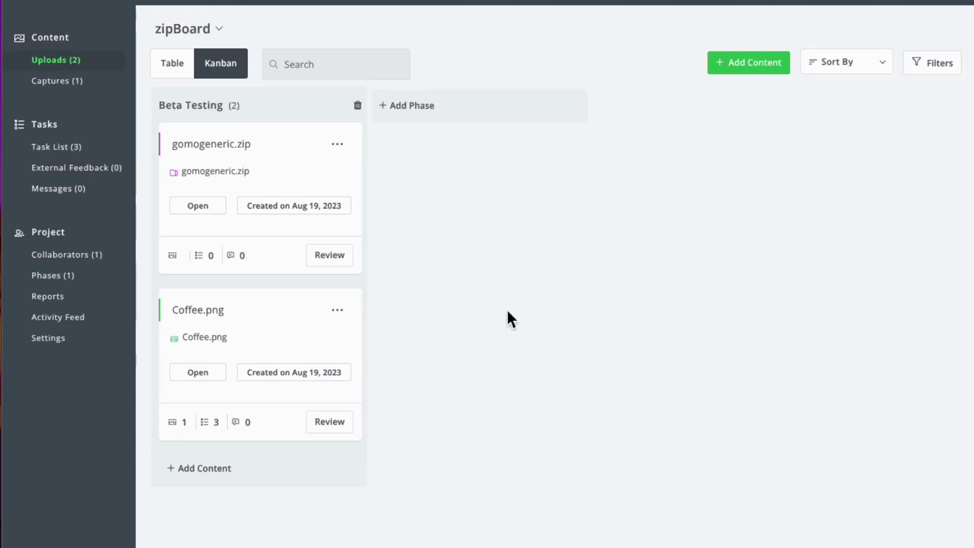
Open the gomogeneric.zip upload for review from the Add Content options
left_click(748, 71)
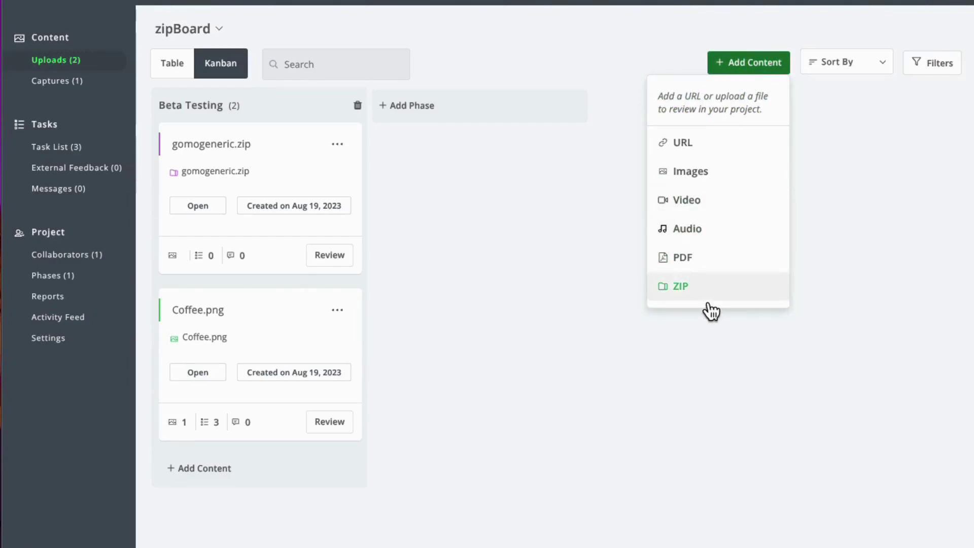
left_click(298, 185)
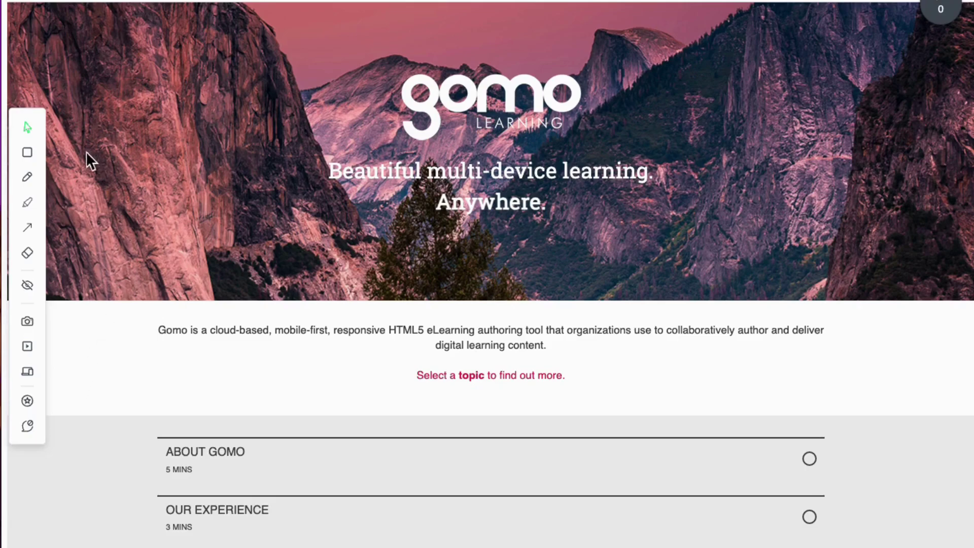
Draw a rectangle around the gomo logo and post the comment 'Testing'
left_click(28, 153)
left_click_drag(371, 56, 675, 150)
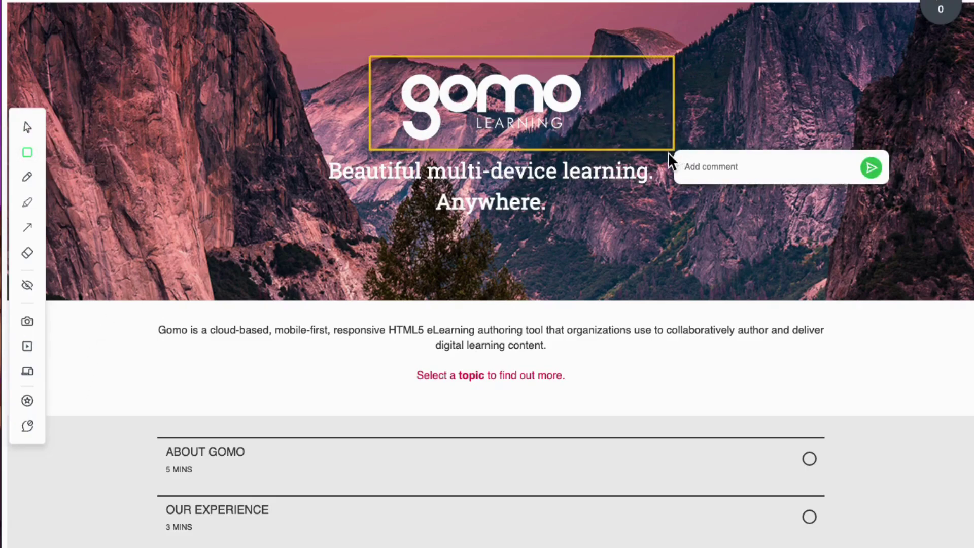
type("Testing")
left_click(872, 167)
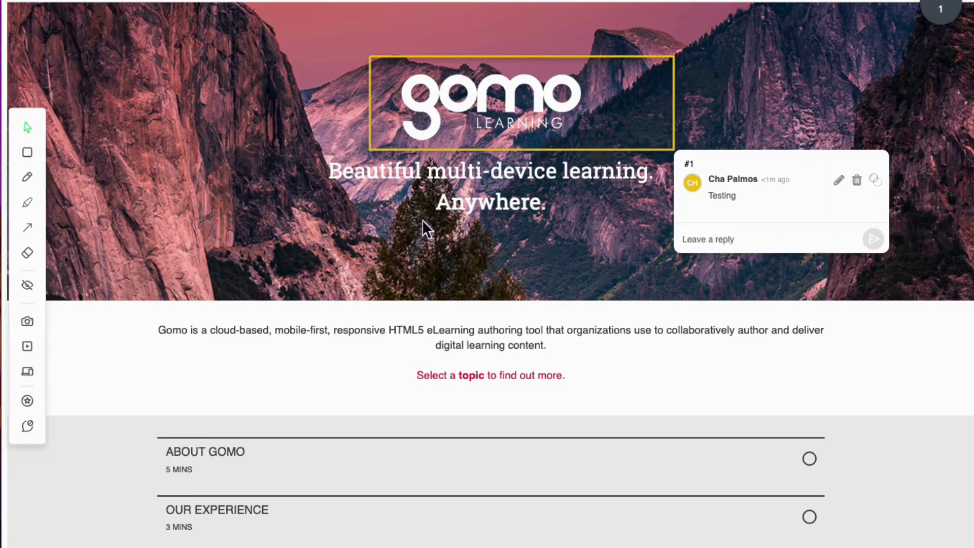
Circle the word 'Beautiful' with the Pencil tool and post the comment 'Pencil'
left_click(27, 178)
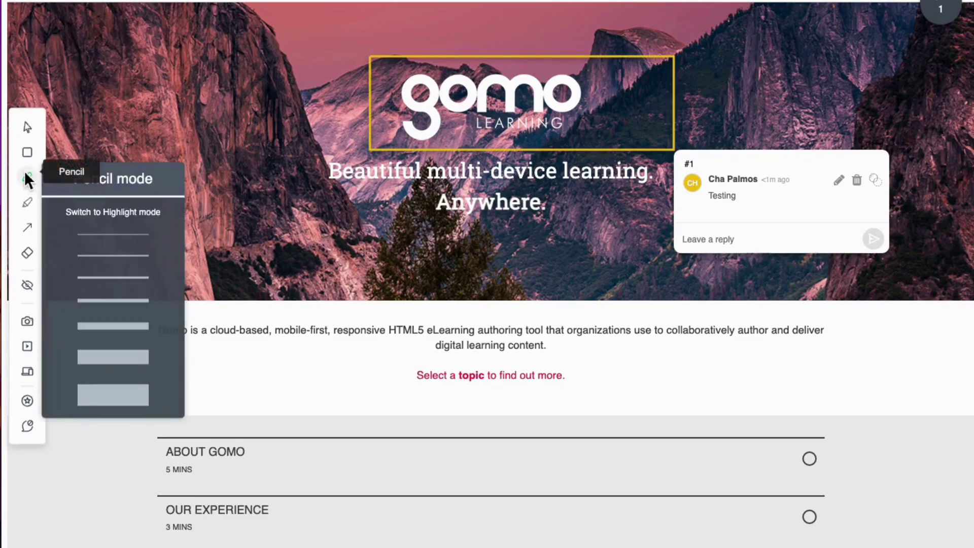
left_click(121, 328)
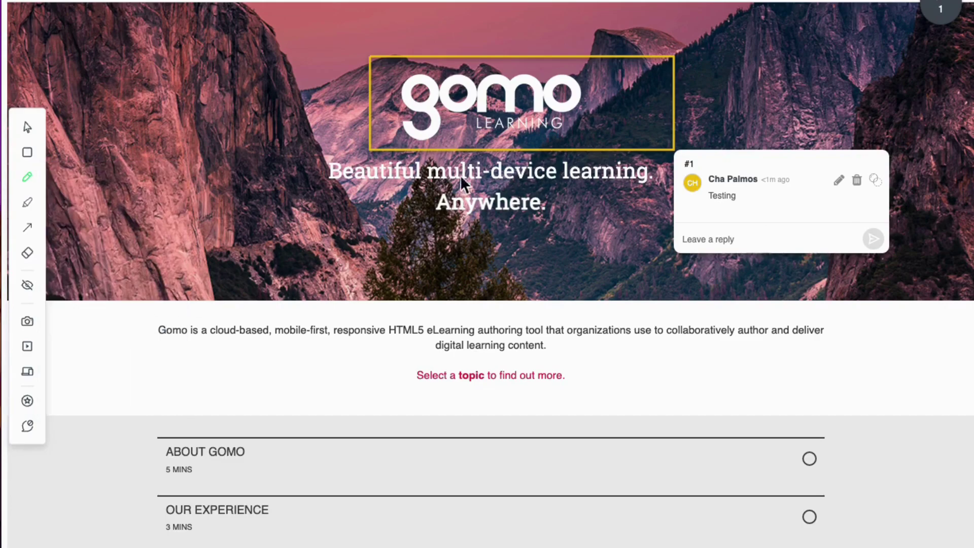
mouse_move(373, 144)
left_mouse_down()
mouse_move(412, 201)
mouse_move(387, 144)
mouse_move(379, 165)
left_mouse_up()
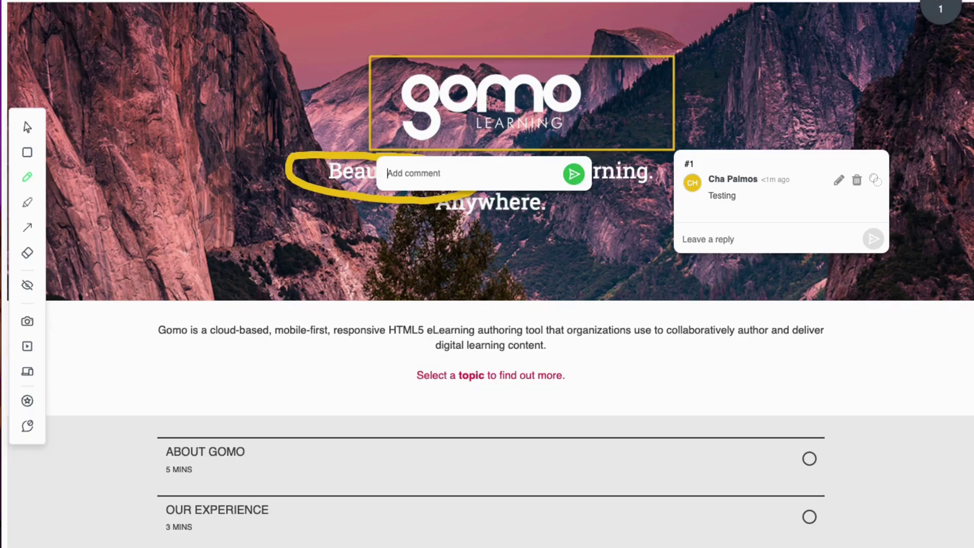
type("Pencil")
left_click(574, 175)
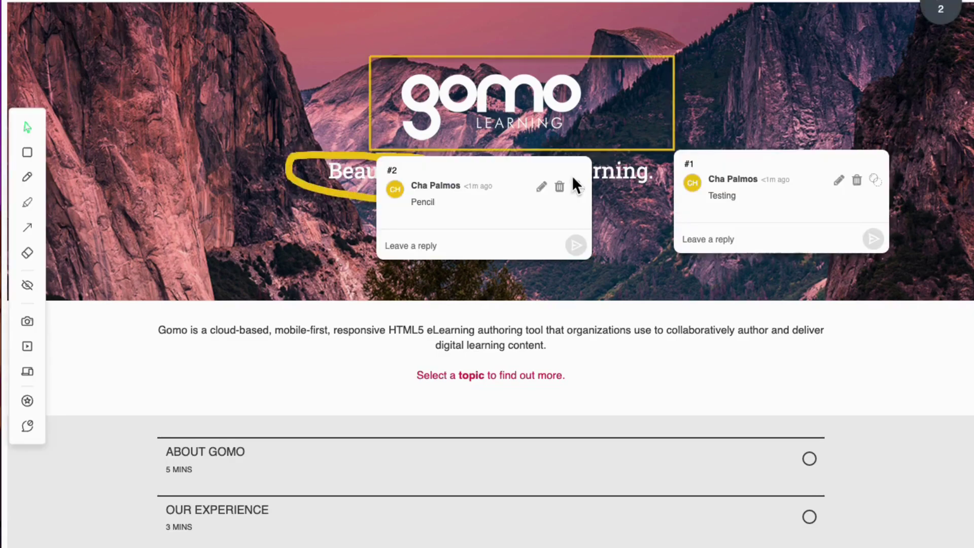
Highlight the first line of the Gomo description and post the comment 'Highlight'
left_click(35, 208)
left_click_drag(153, 330, 385, 338)
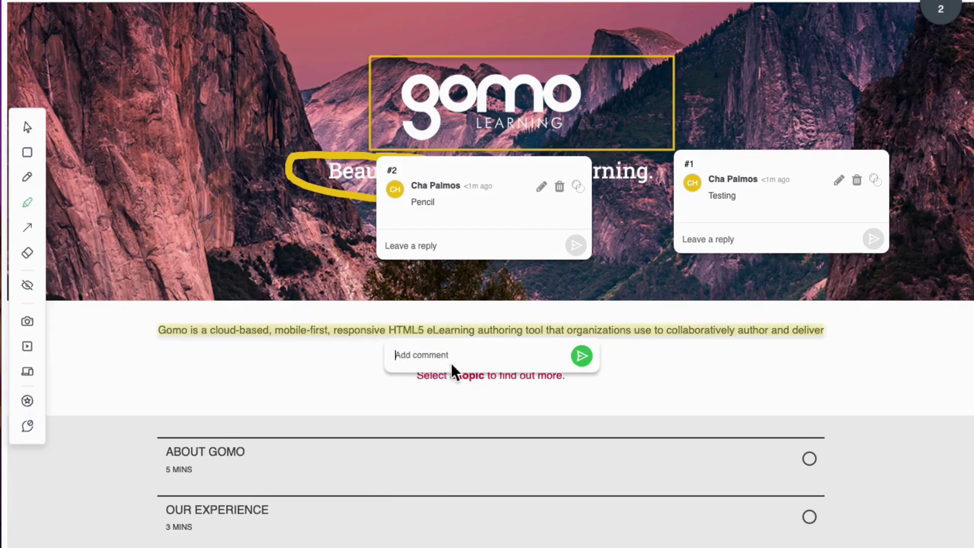
type("Highlight")
left_click(582, 357)
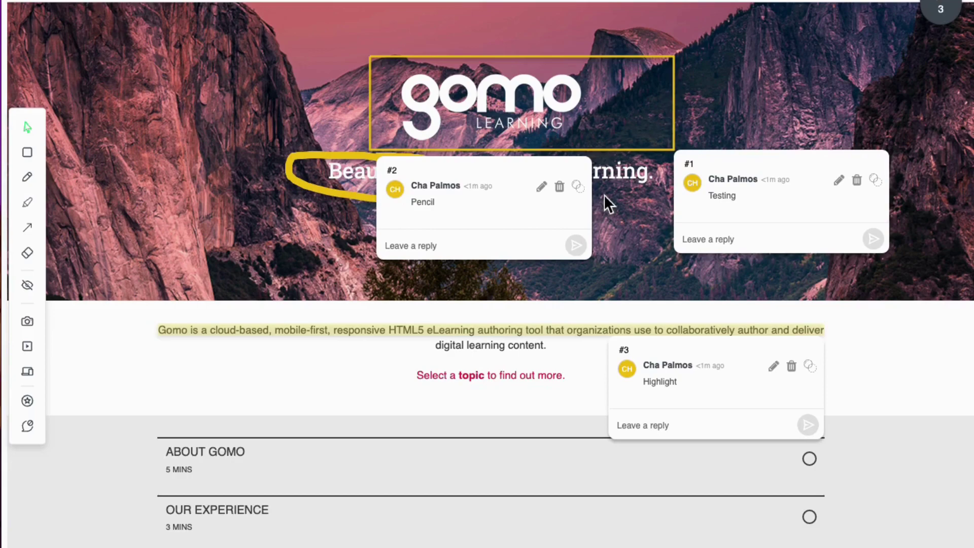
Draw an arrow pointing into the banner image and post the comment 'arrow'
left_click(27, 227)
left_click_drag(342, 247, 176, 274)
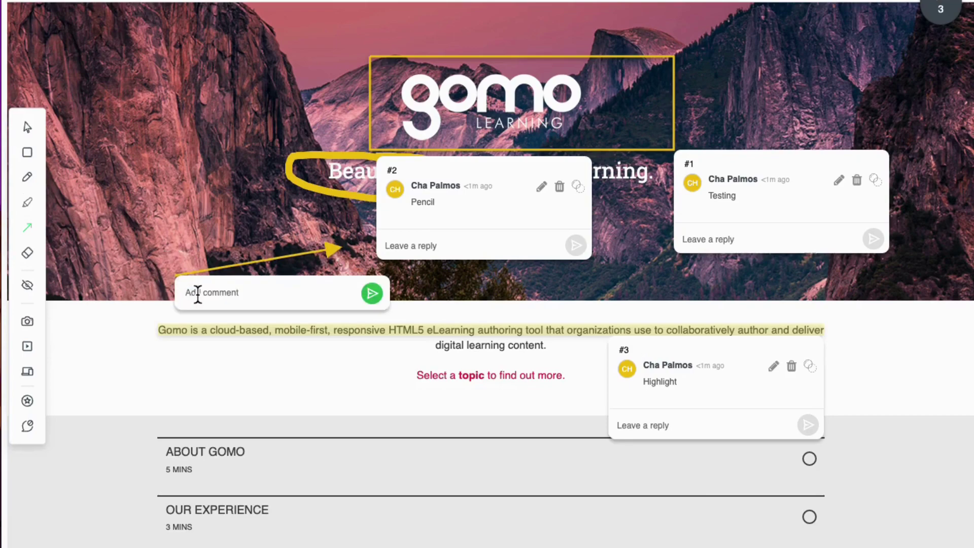
type("arrow")
left_click(372, 294)
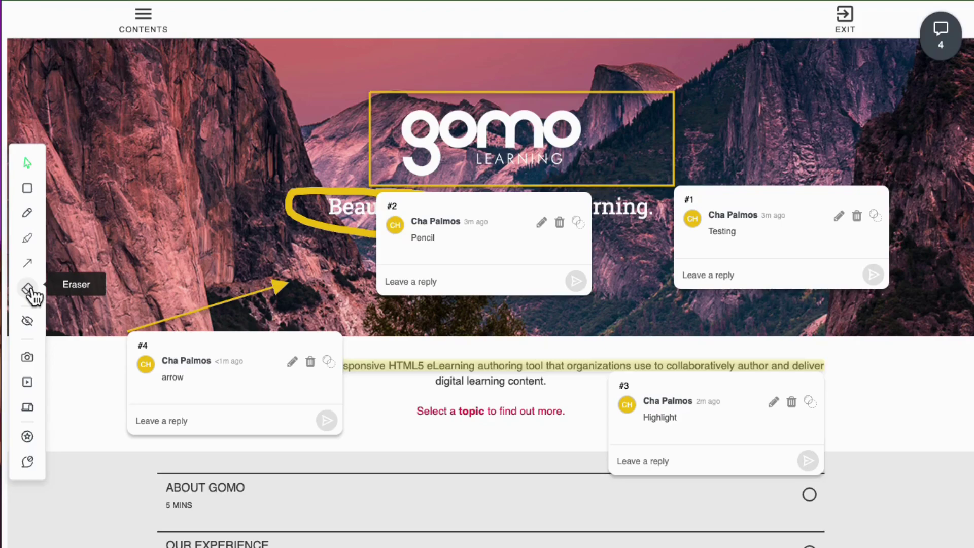
left_click(29, 321)
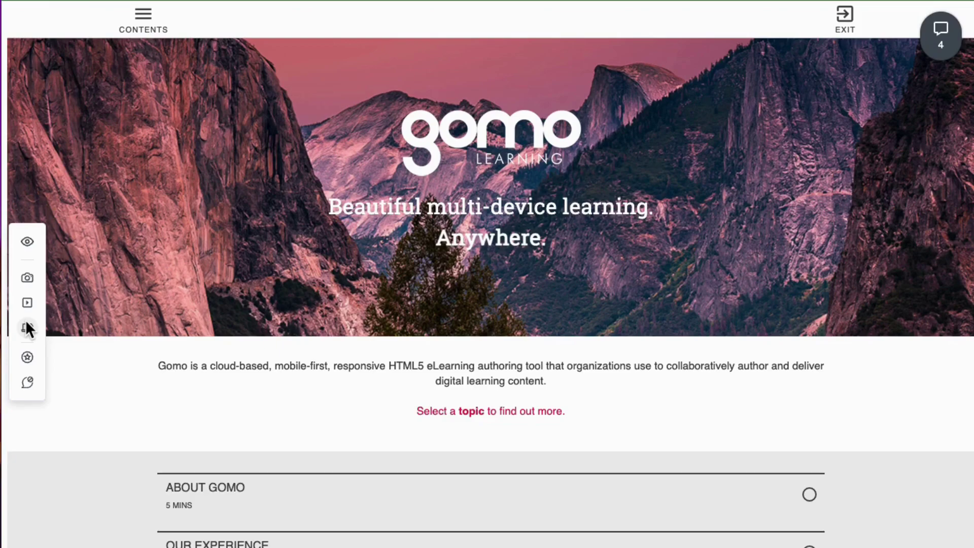
left_click(37, 250)
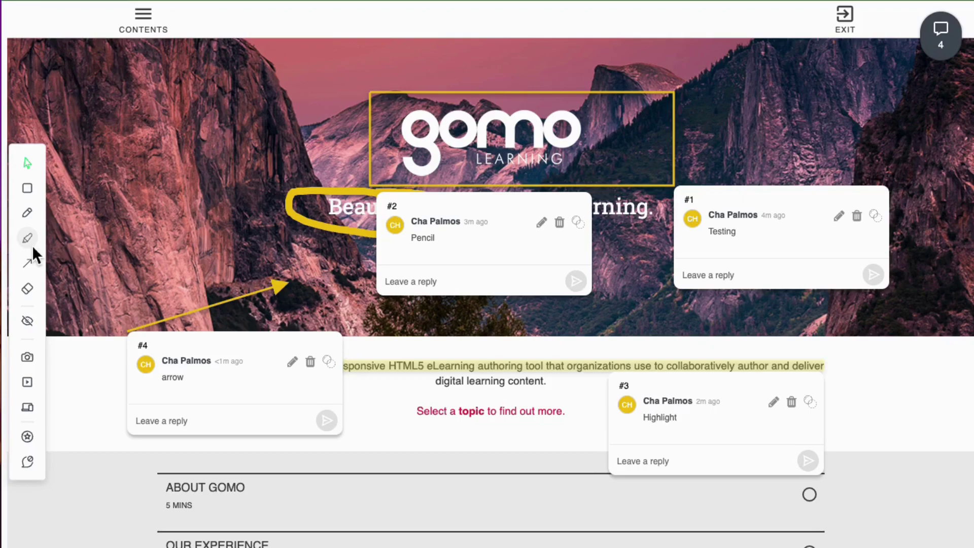
left_click(29, 359)
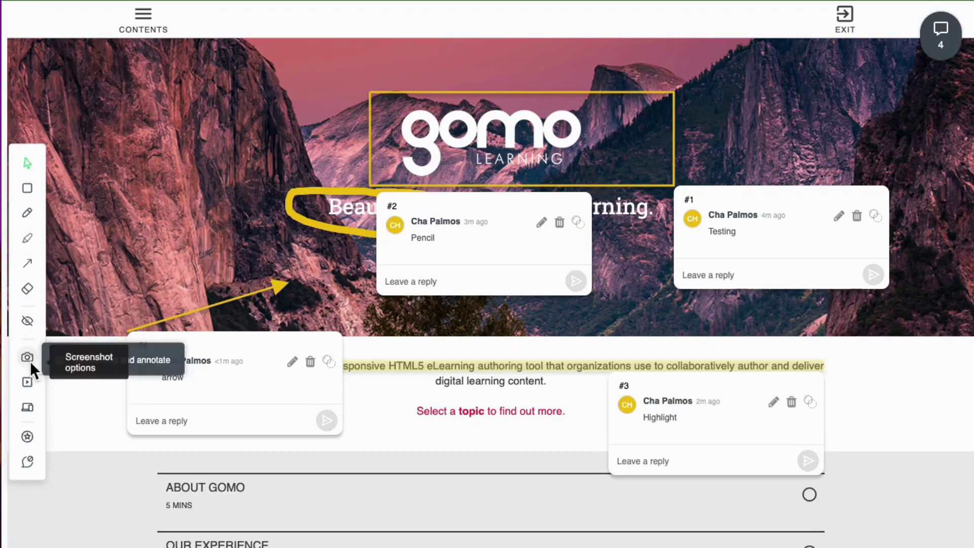
left_click(134, 366)
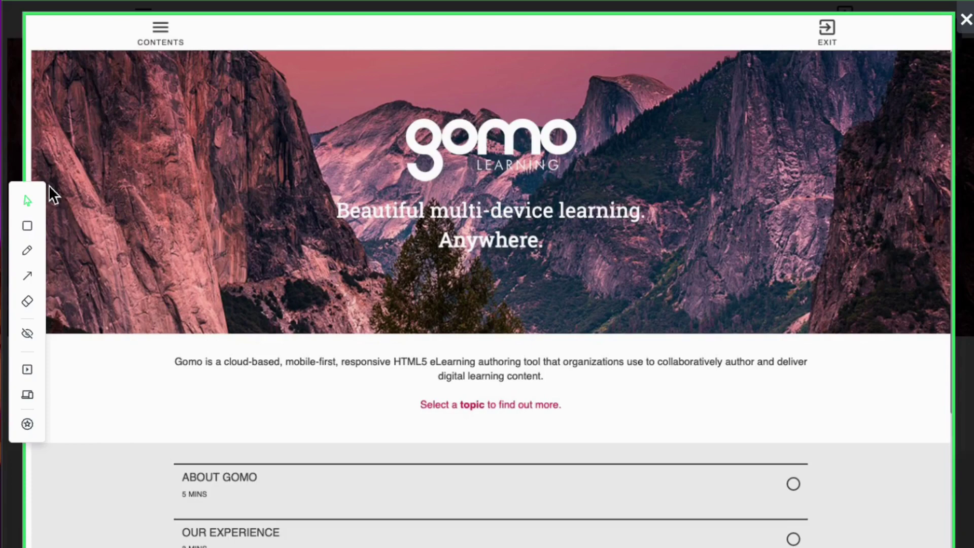
left_click(967, 20)
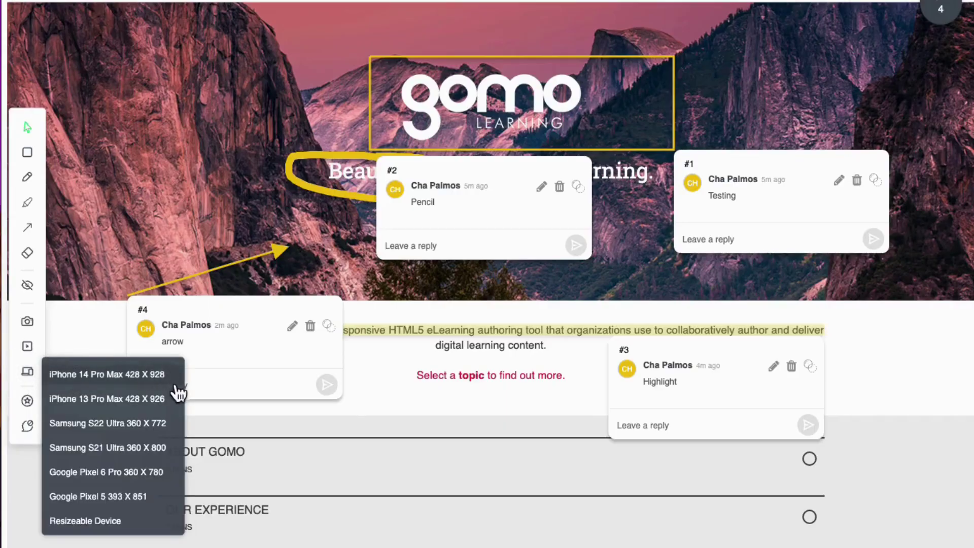
left_click(147, 379)
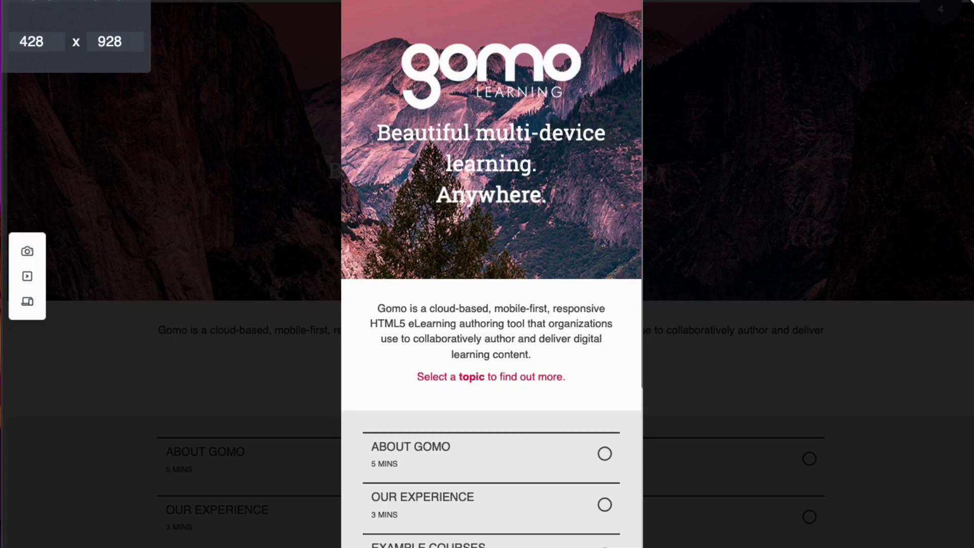
key("Escape")
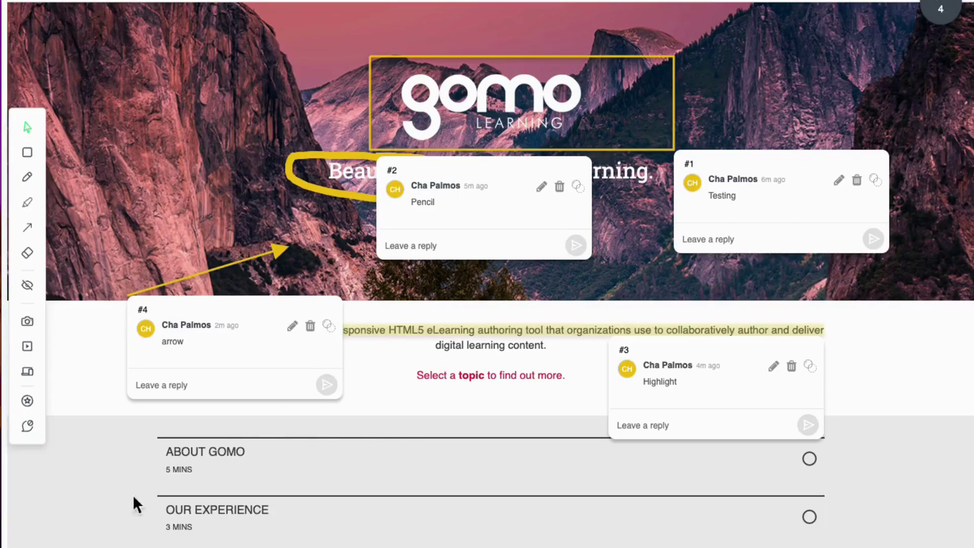
After checking content status, draw a vertical arrow from the topic list into the banner
left_click(28, 401)
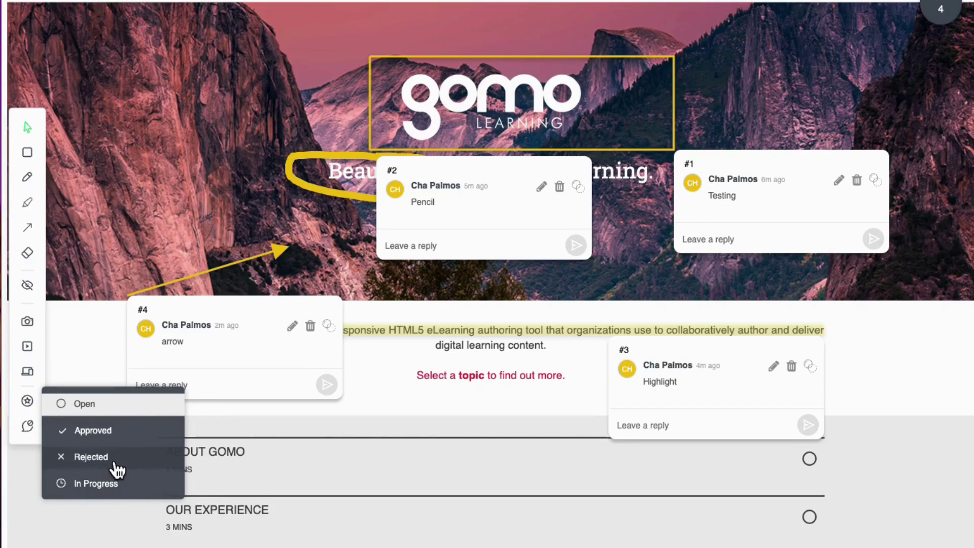
left_click(32, 431)
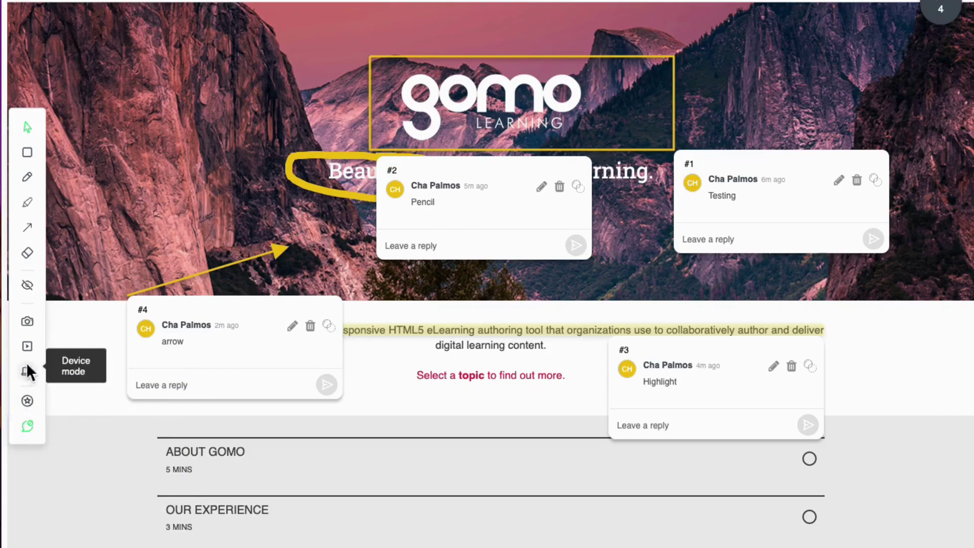
left_click(28, 227)
left_click_drag(434, 293, 437, 495)
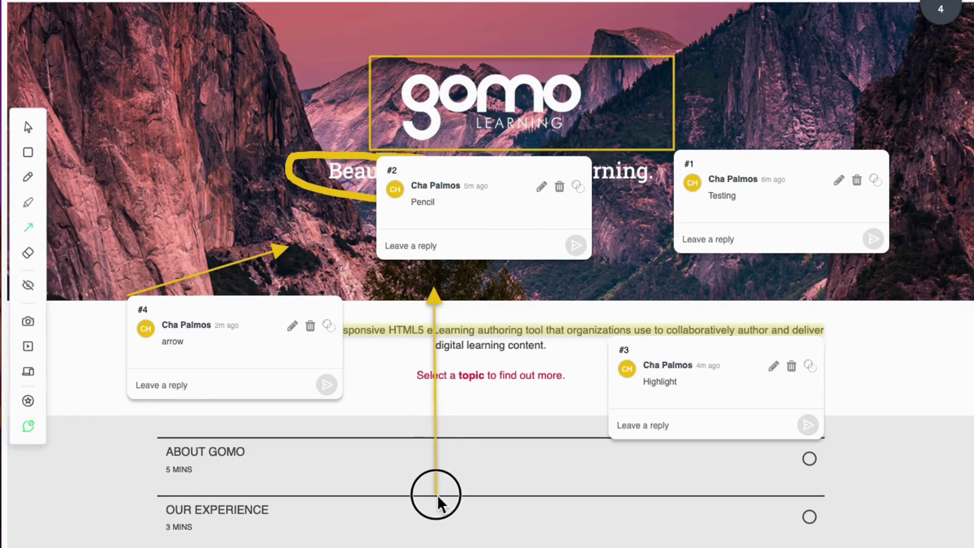